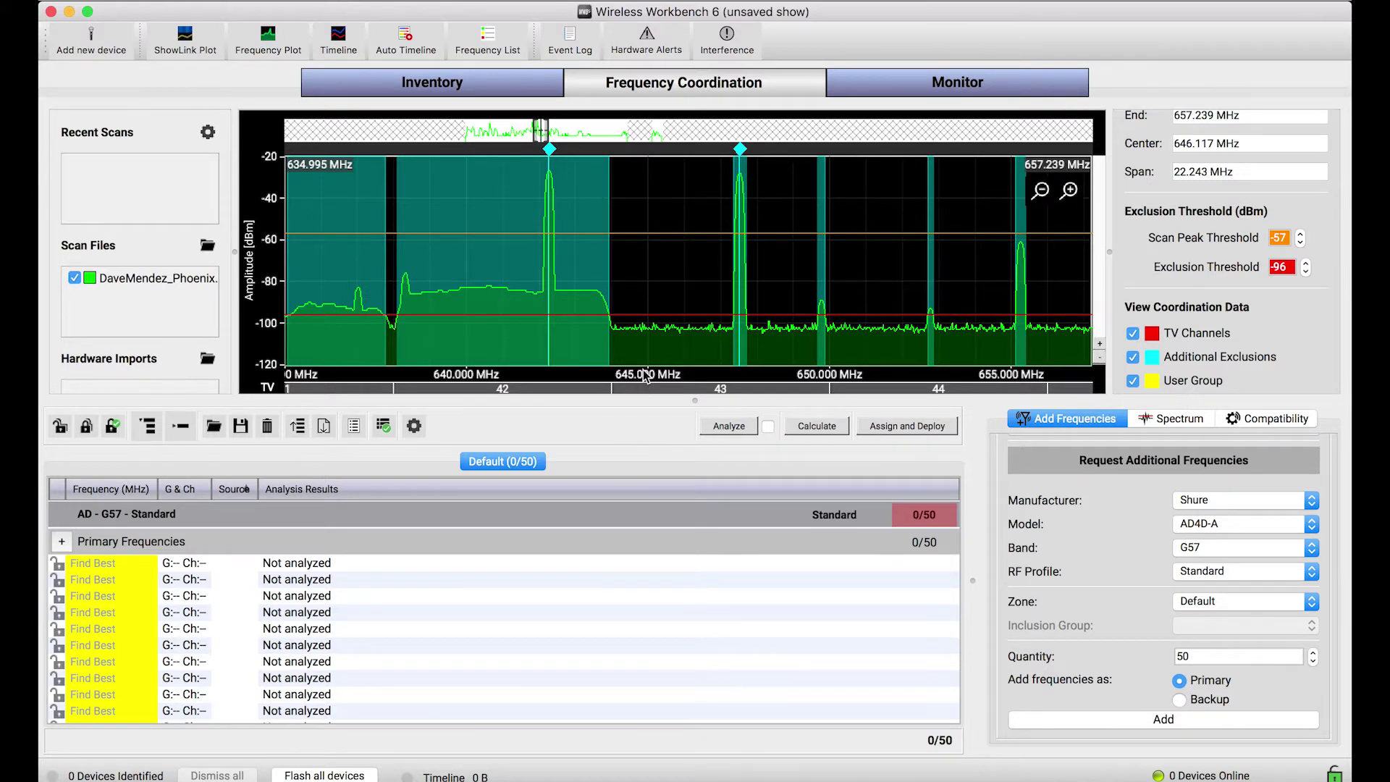
- Show the Spectrum summary of scan data, TV channels and exclusions, panning to review the plot
scroll(640, 345, "up", 1)
scroll(640, 345, "down", 3)
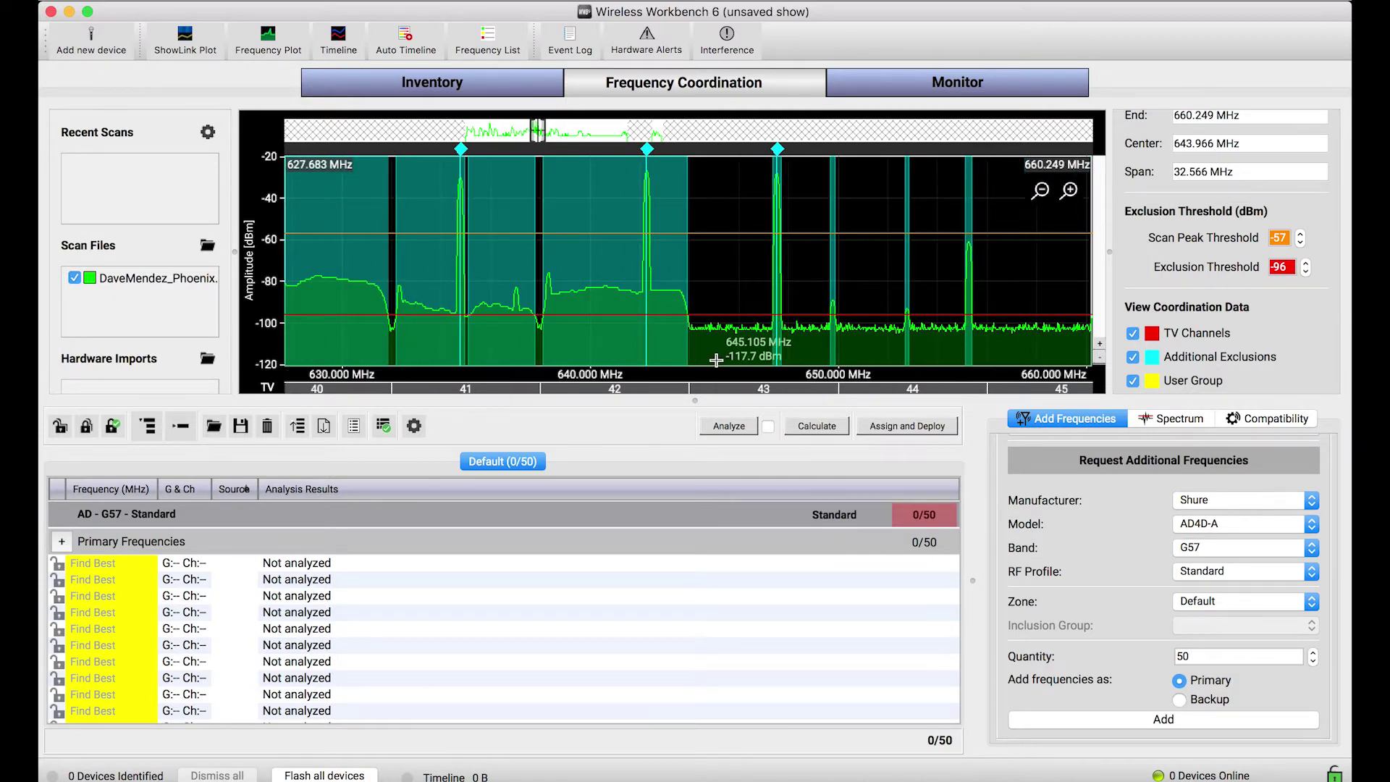
left_click_drag(715, 360, 671, 347)
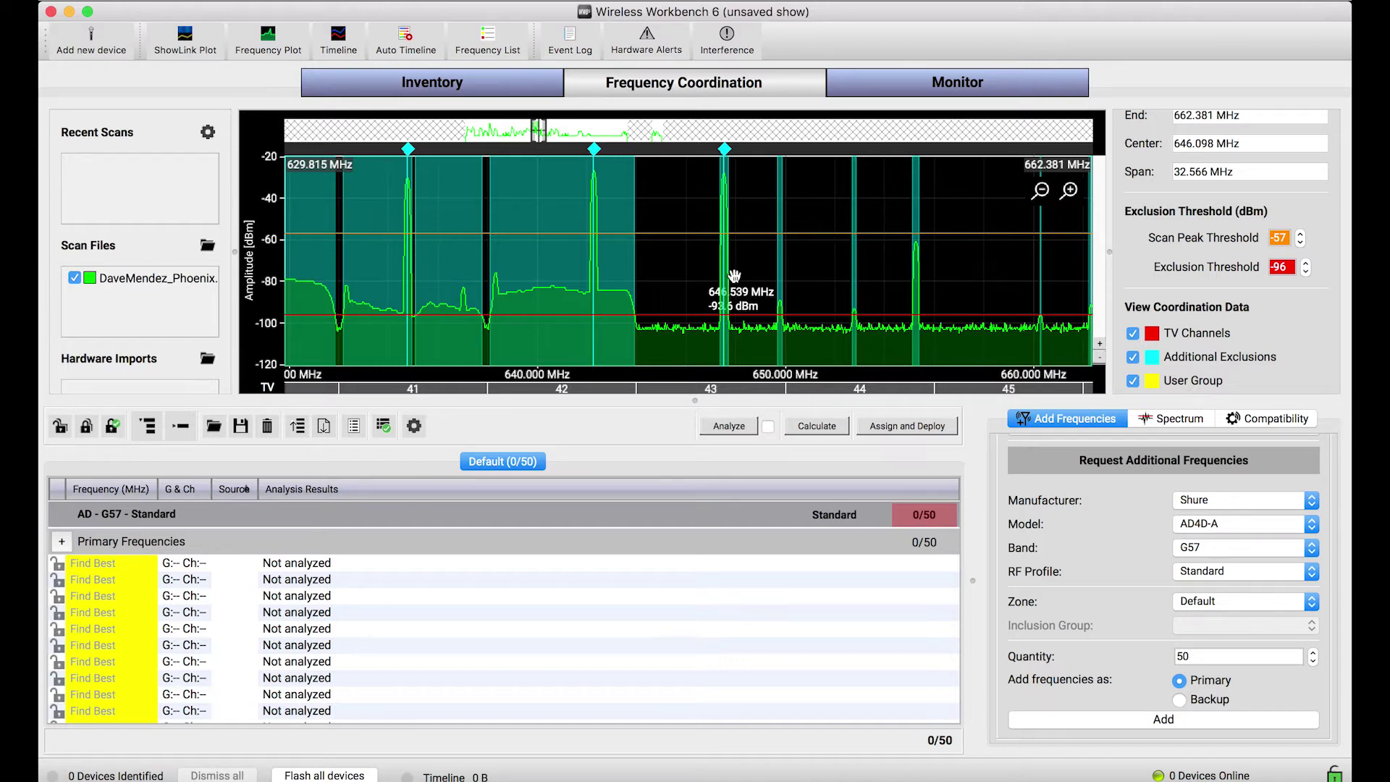
left_click(1166, 420)
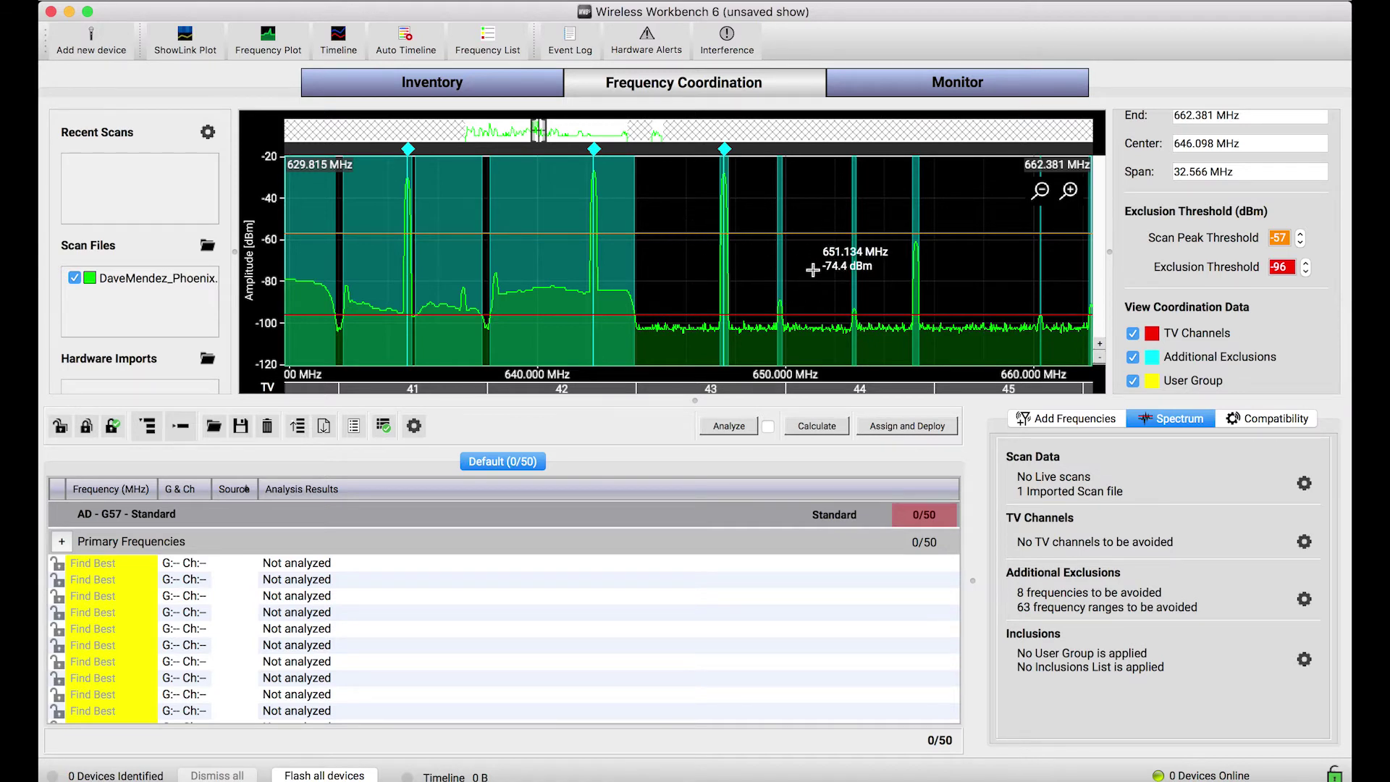
left_click_drag(812, 269, 866, 270)
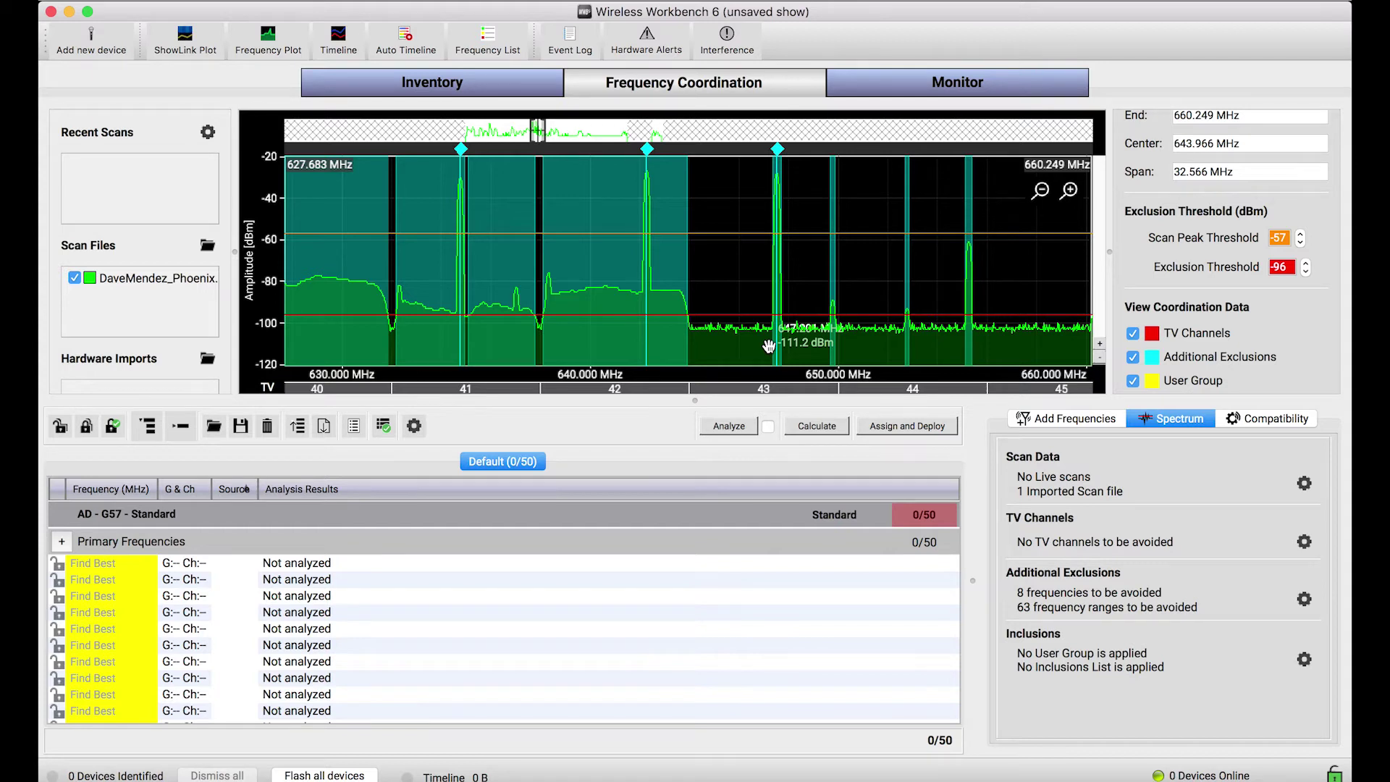
- Set the exclusion threshold to -91 dBm, leaving 8 frequencies and 55 ranges excluded
scroll(746, 348, "right", 3)
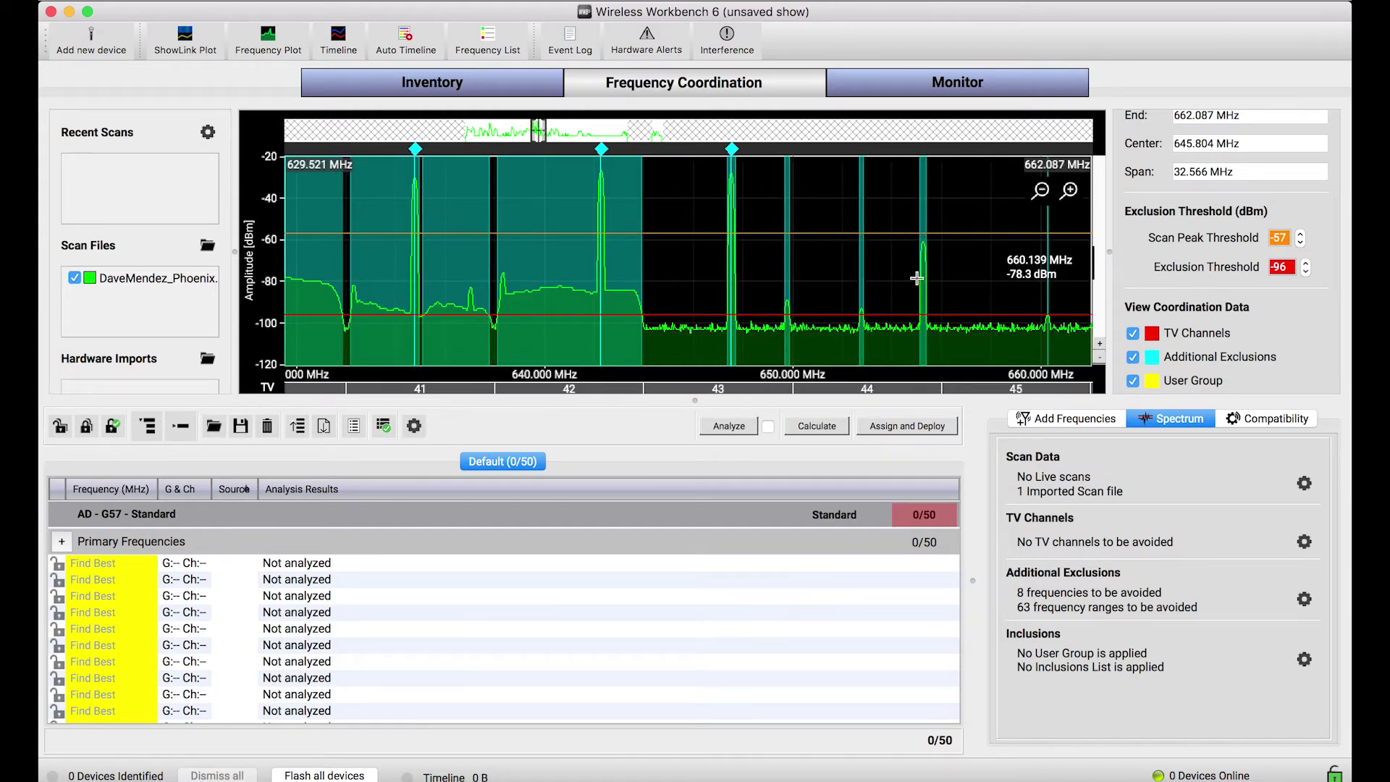
scroll(669, 278, "up", 4)
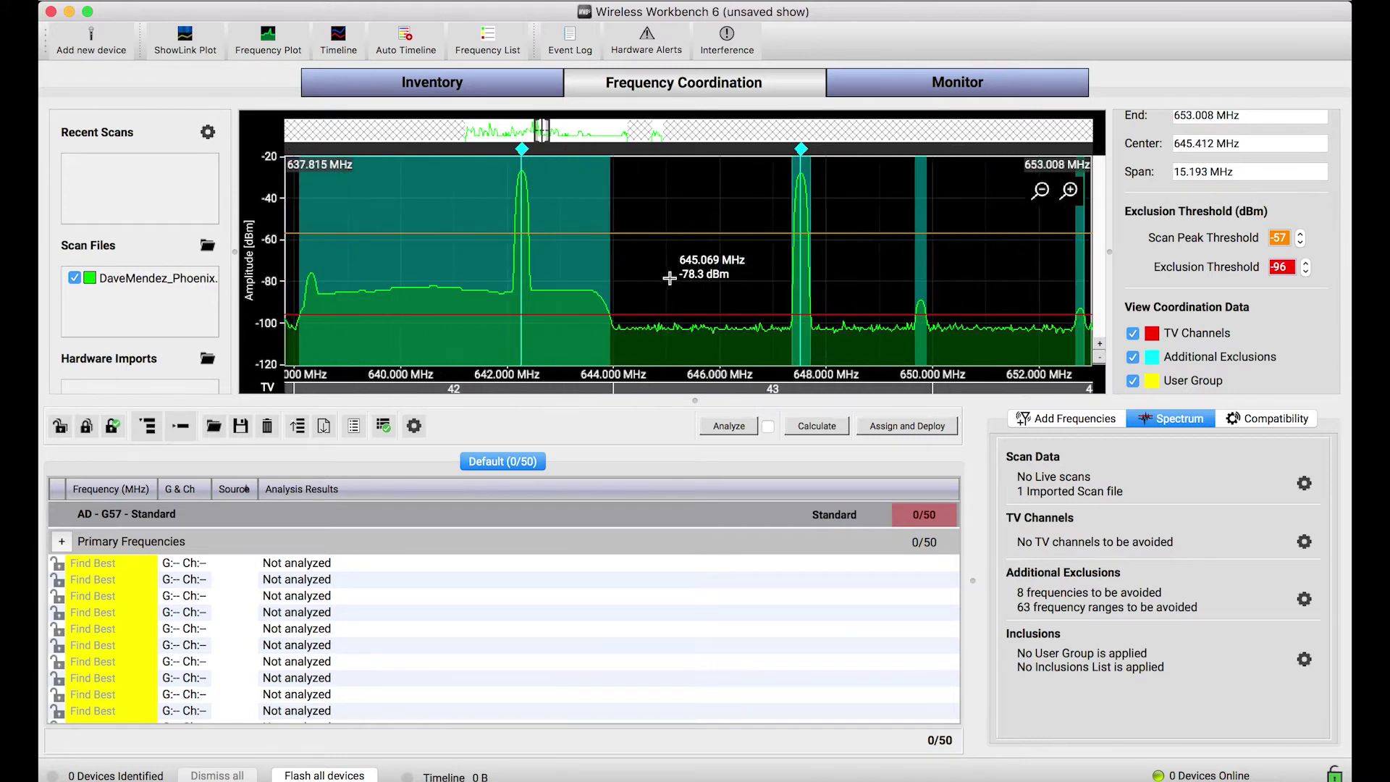
scroll(669, 278, "up", 1)
left_click_drag(607, 317, 609, 293)
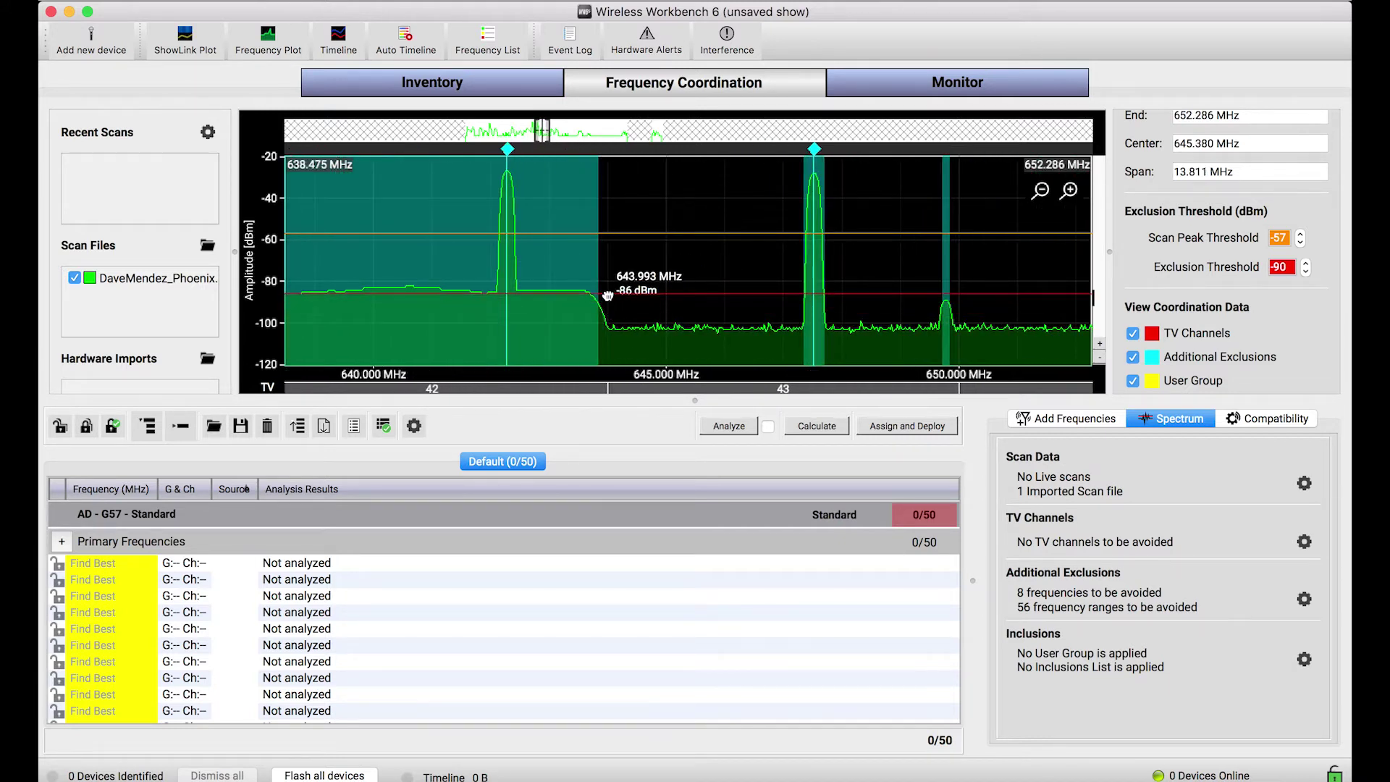
left_click(1307, 263)
left_click(1307, 264)
left_click(1307, 263)
left_click(1307, 264)
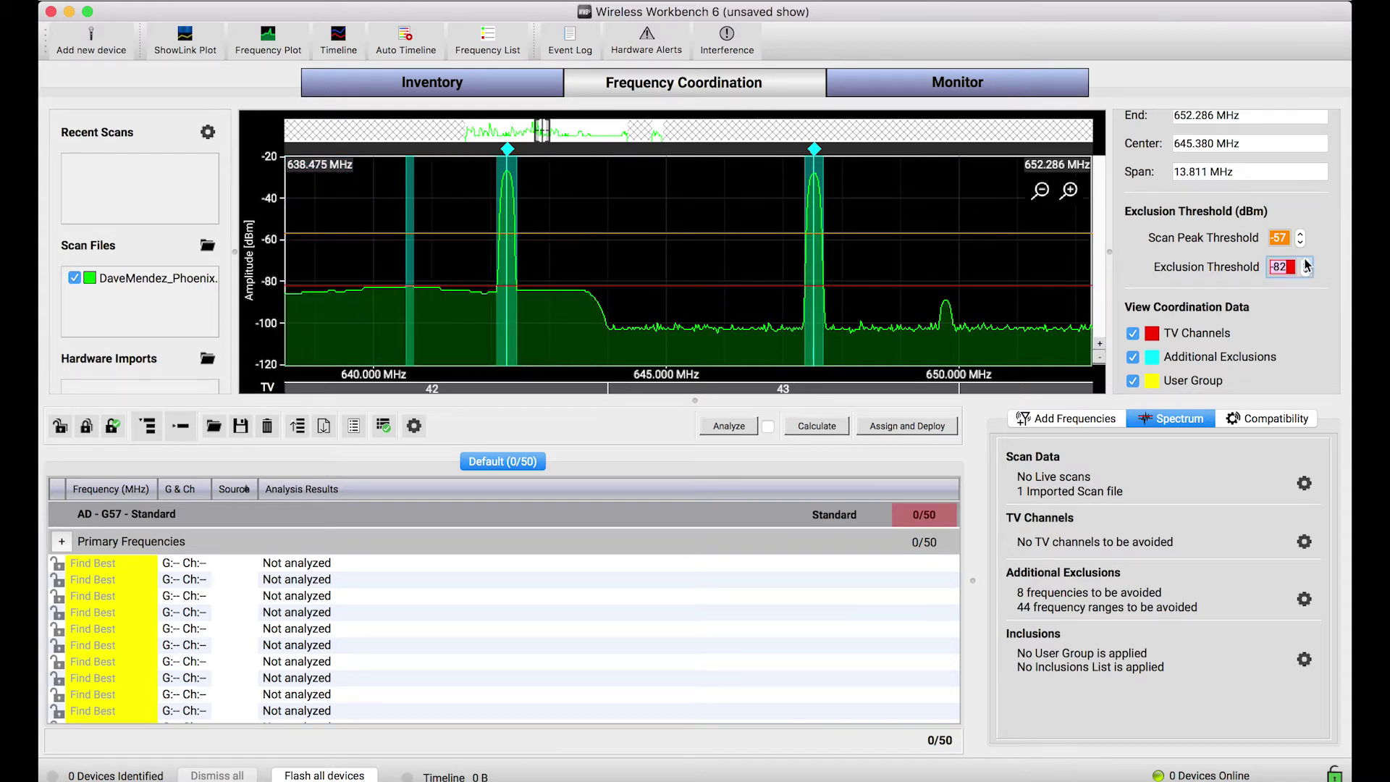
left_click(1307, 264)
left_click(1307, 264)
left_click(1307, 273)
left_click(1307, 273)
left_click(1307, 273)
left_click(1308, 273)
left_click(1307, 273)
left_click(1308, 273)
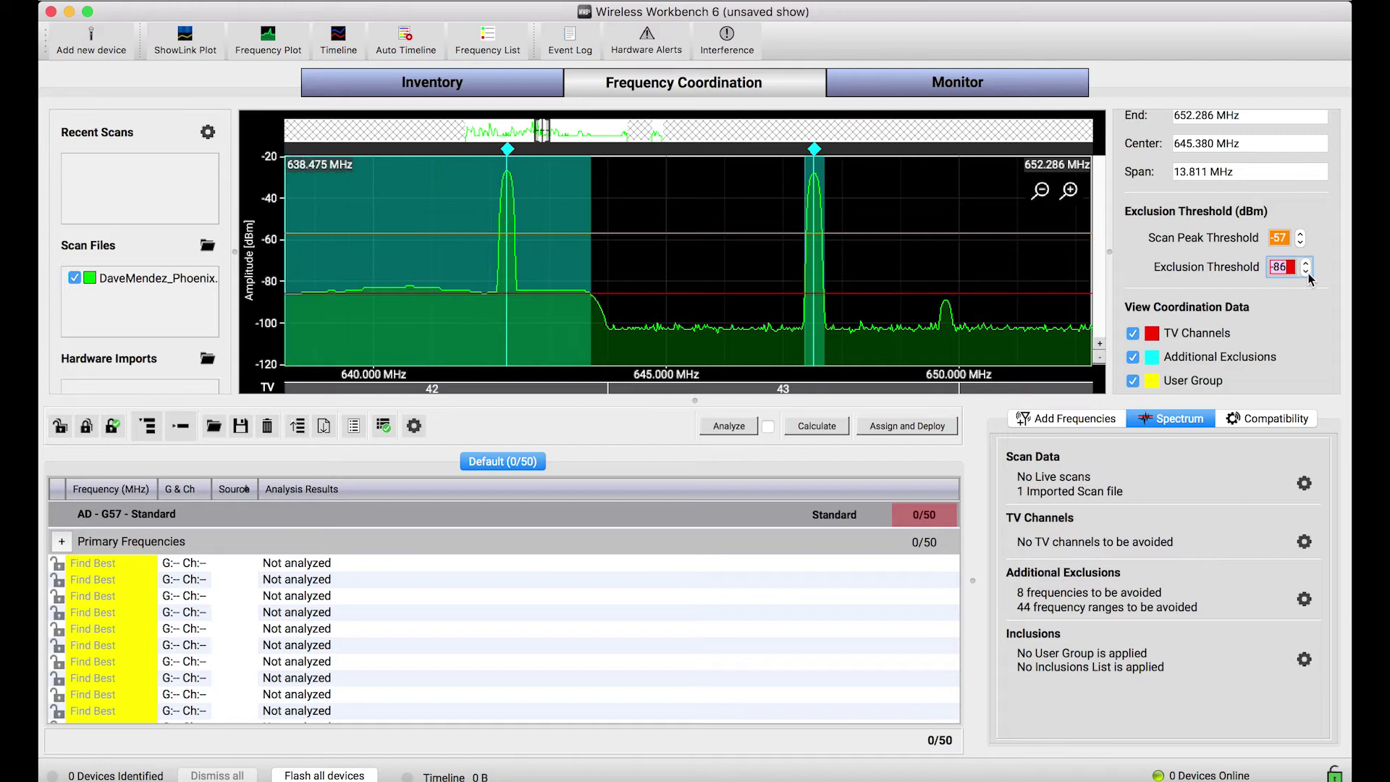
left_click(1308, 273)
left_click(1308, 273)
left_click(1307, 273)
left_click(1307, 273)
left_click(1307, 273)
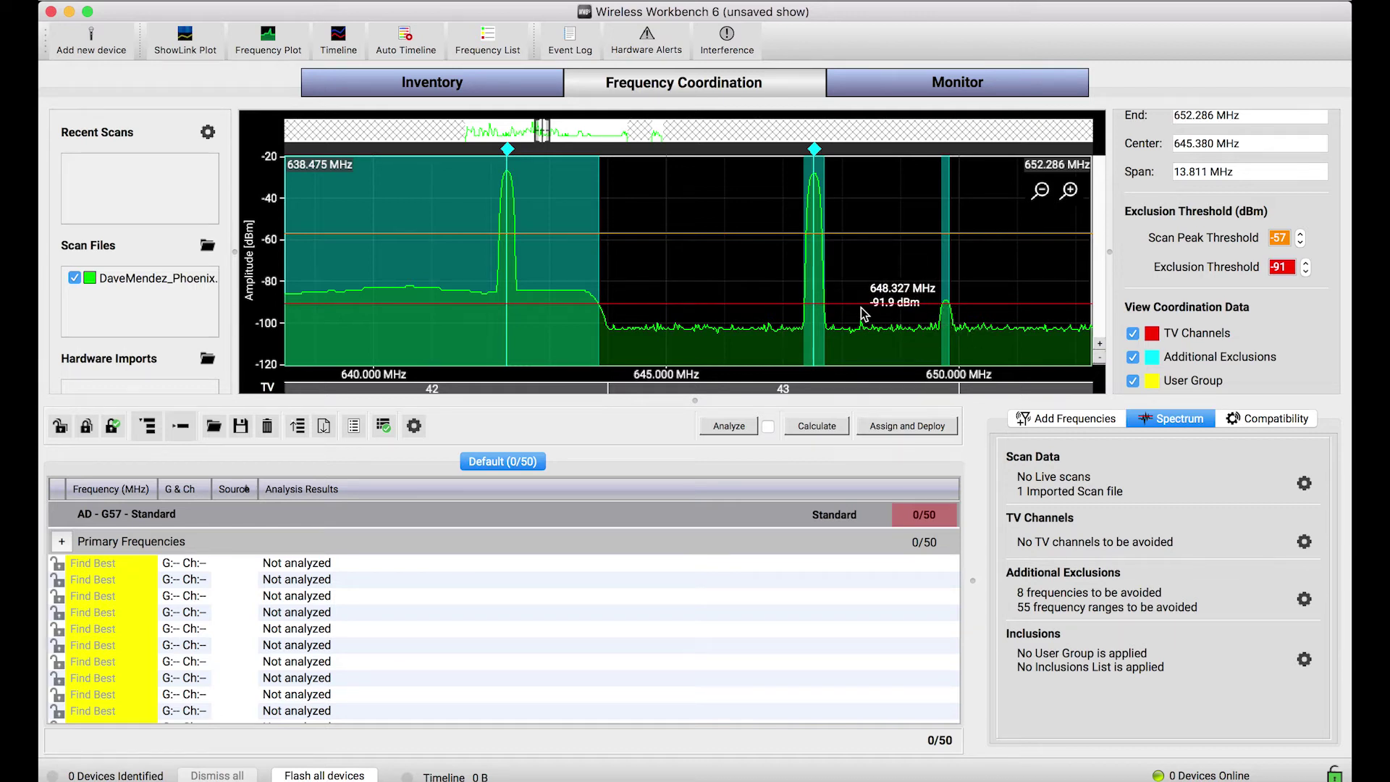
- Pan and zoom the spectrum plot to inspect scan peaks against the -91 dBm threshold
left_click_drag(864, 317, 859, 320)
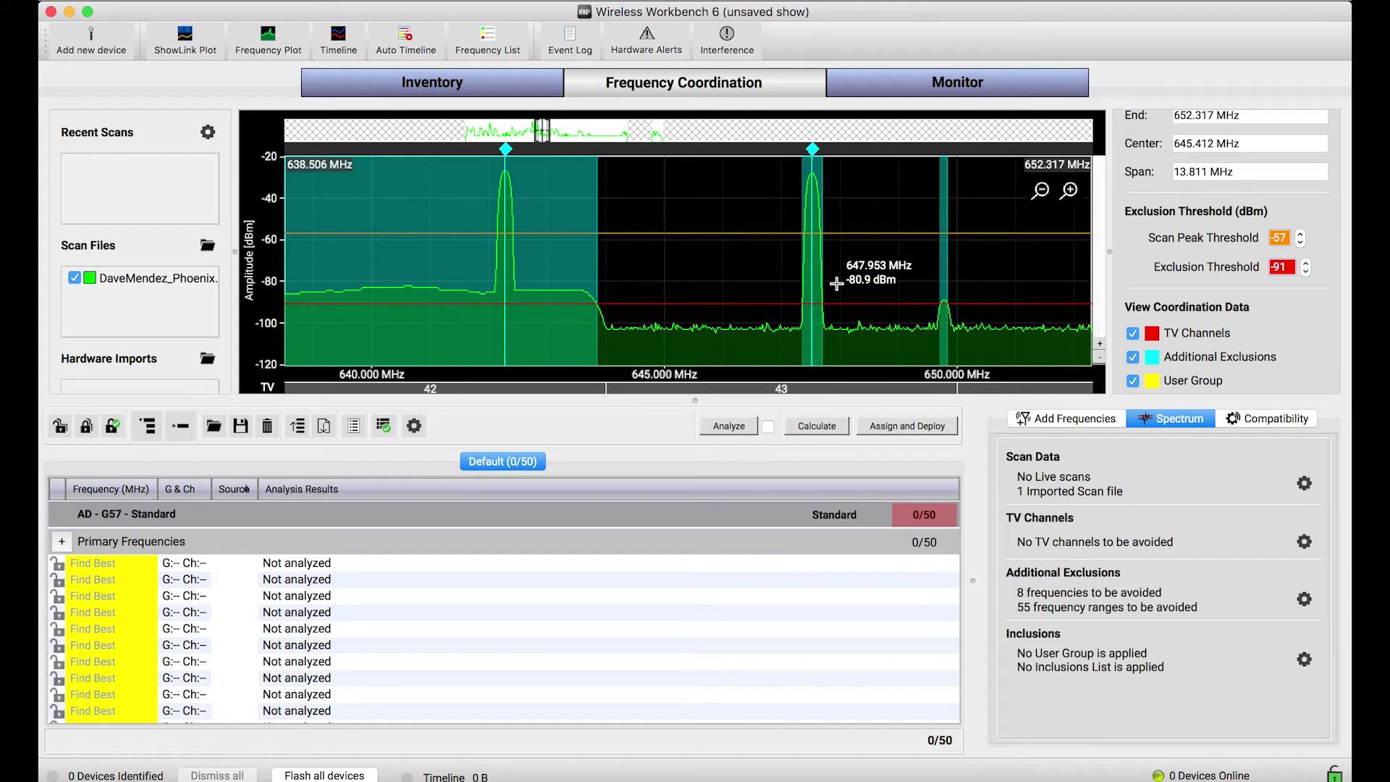
scroll(837, 282, "up", 1)
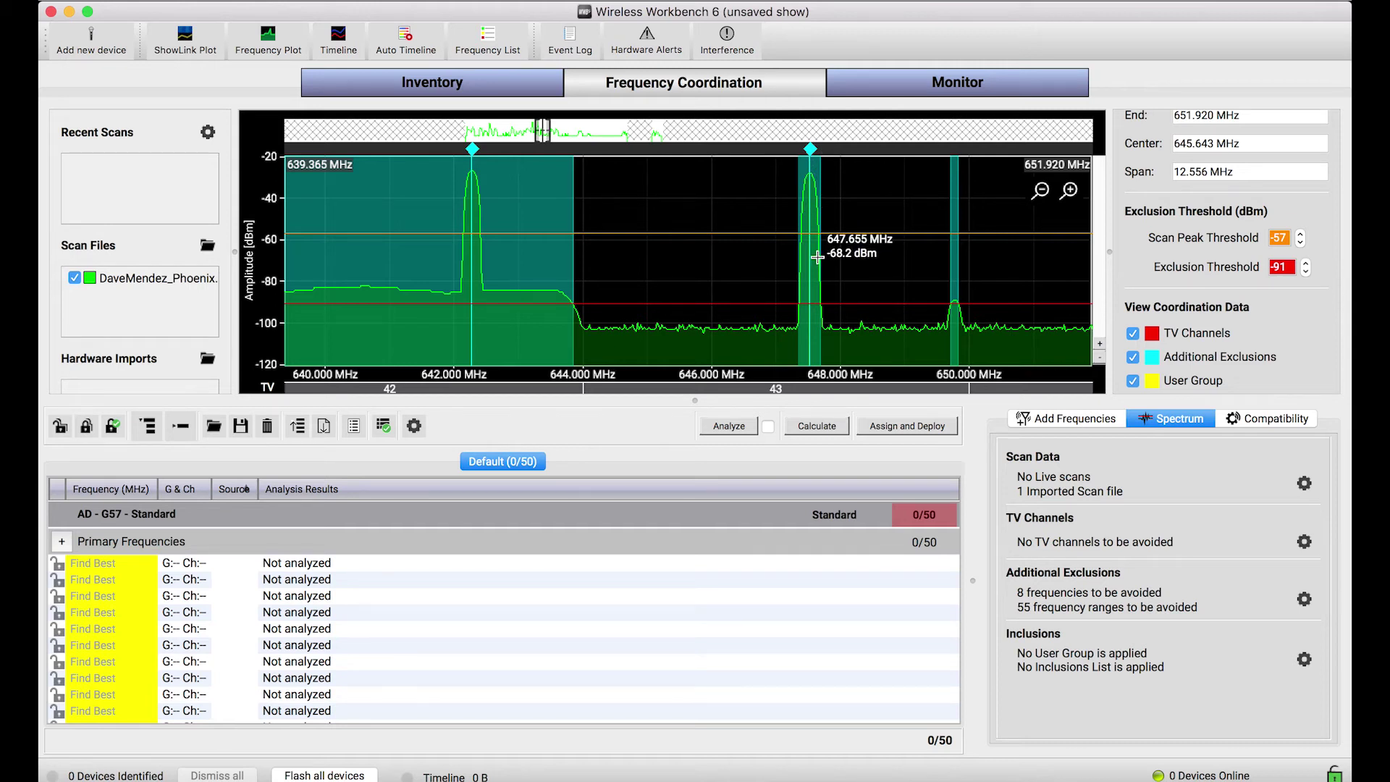
left_click_drag(797, 261, 750, 271)
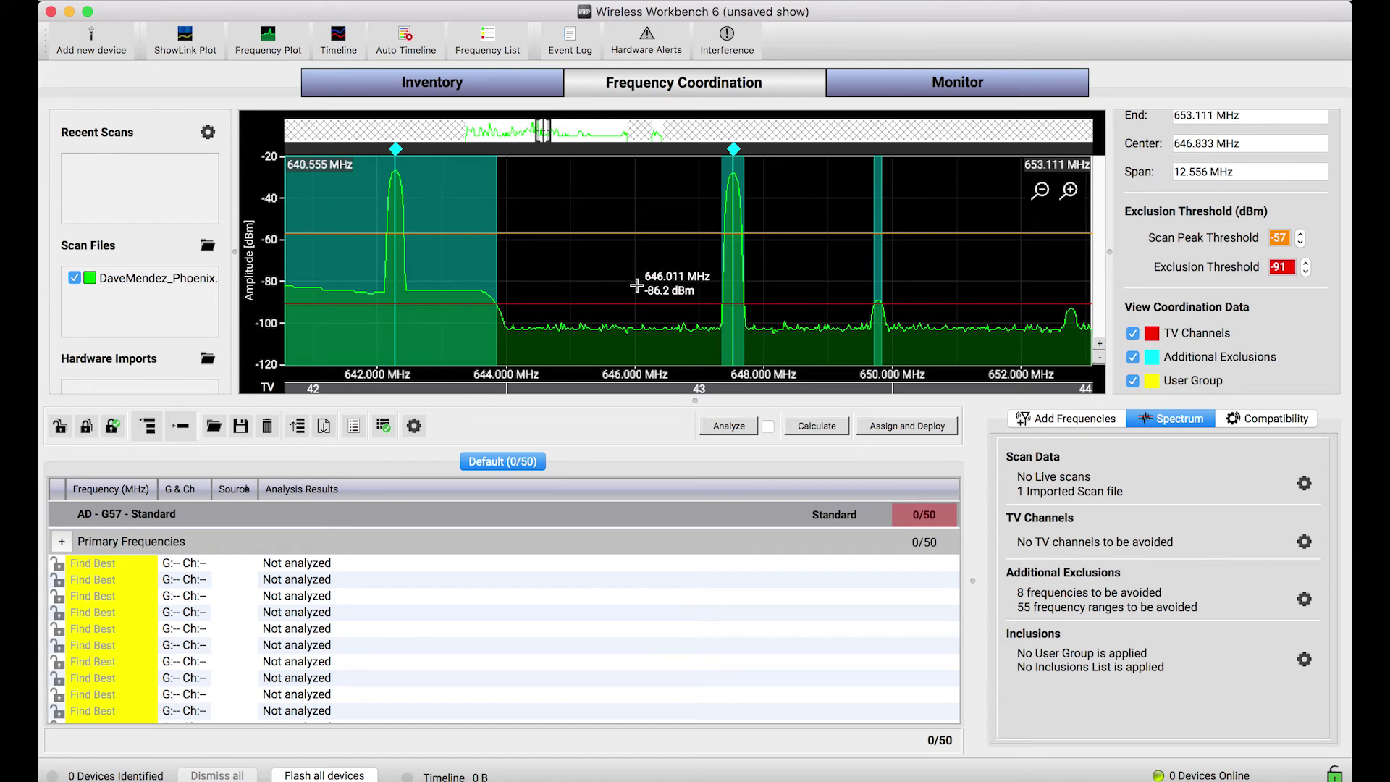
scroll(644, 261, "down", 3)
scroll(616, 264, "down", 2)
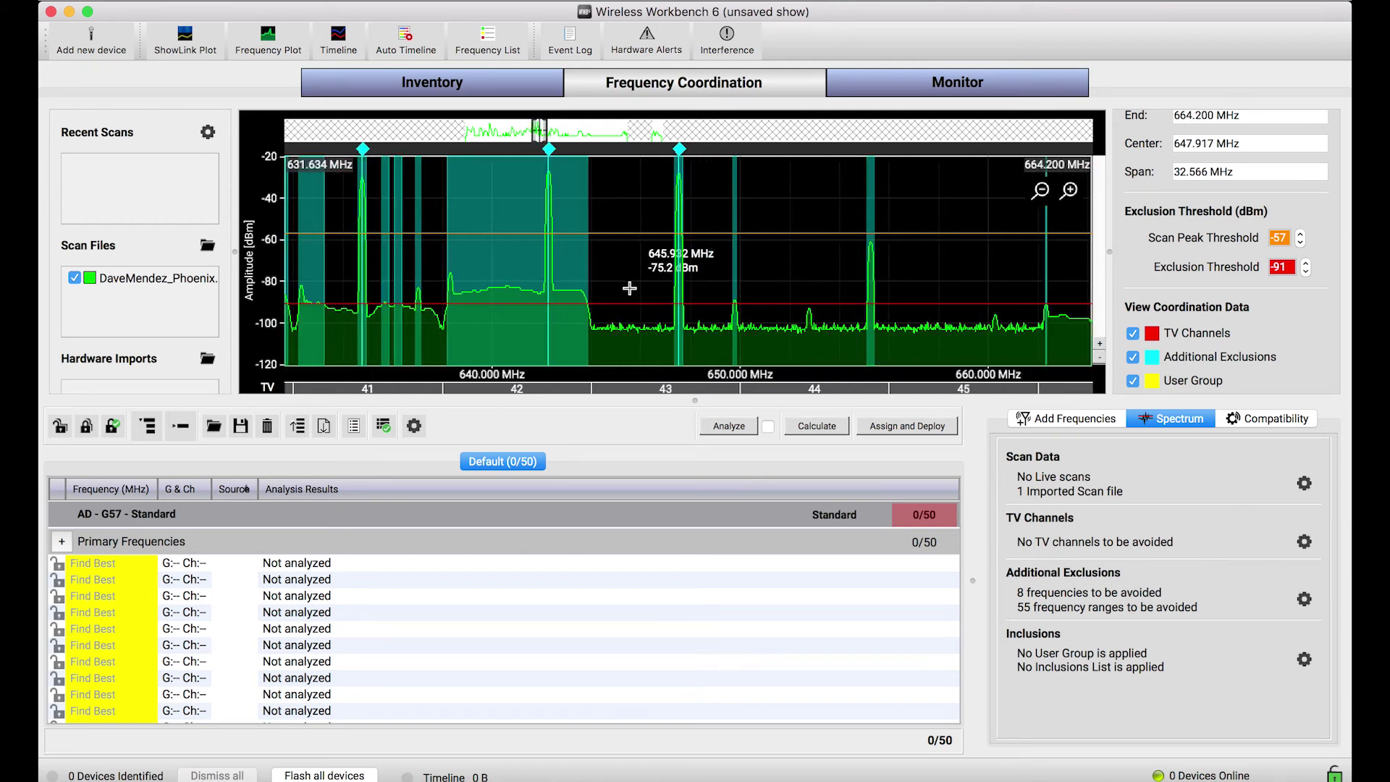
left_click_drag(580, 268, 655, 279)
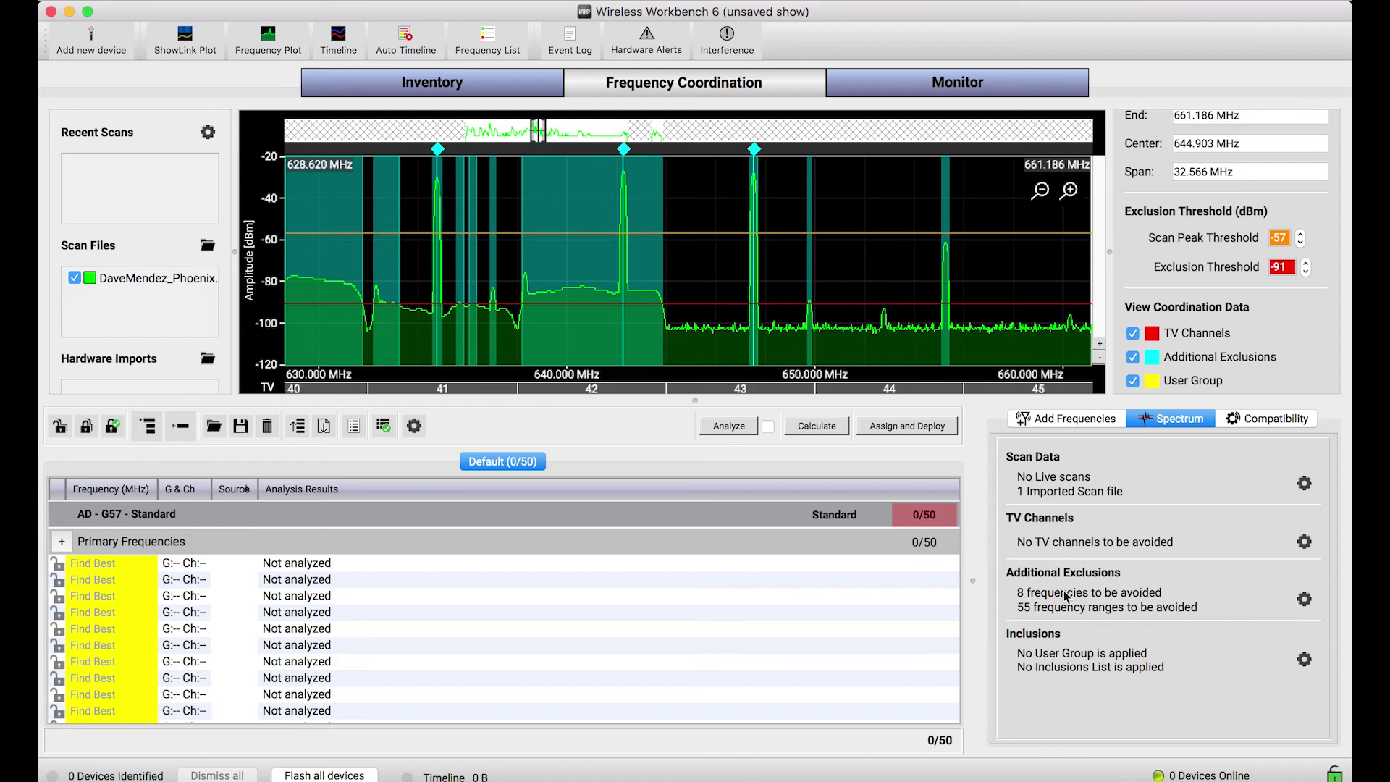
- Look through the Additional Exclusions list of scan-detected frequencies and ranges, then close it
left_click(1303, 600)
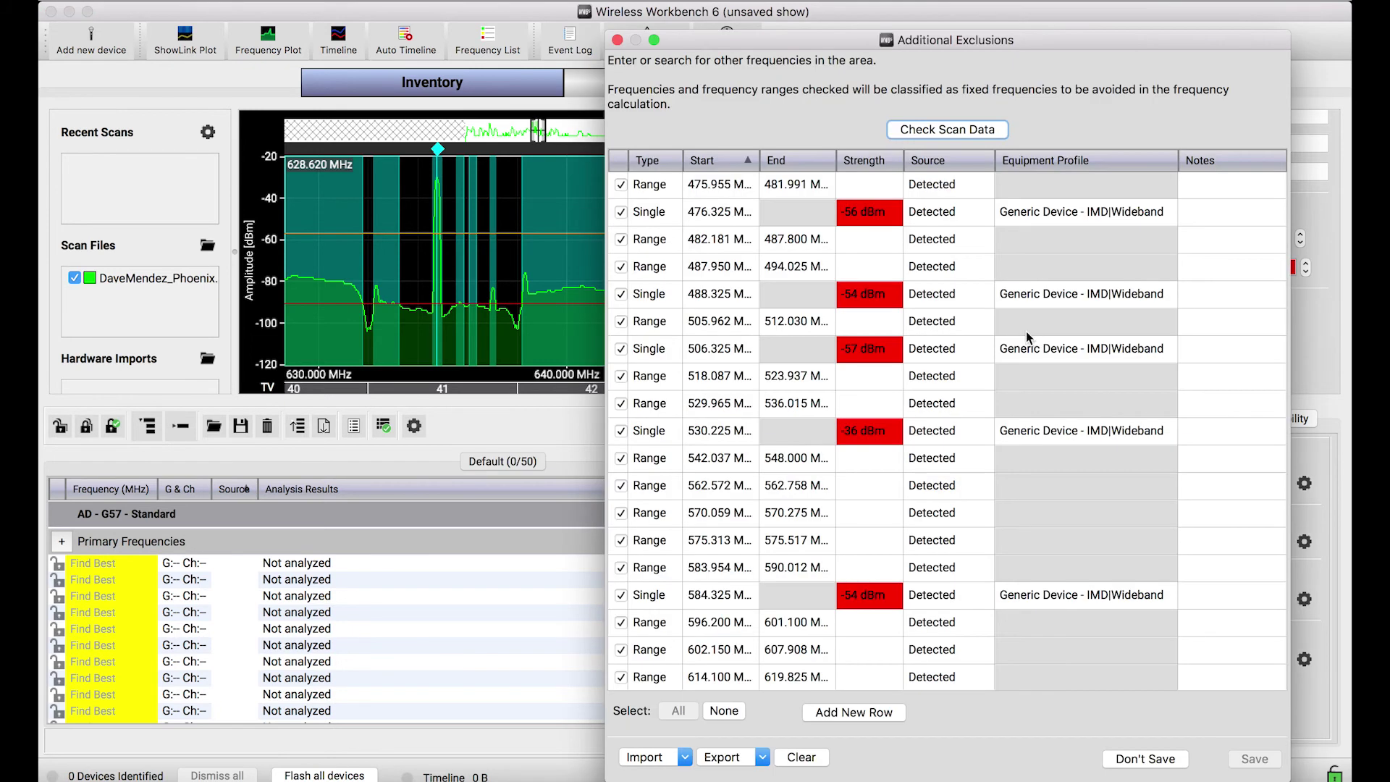
scroll(875, 352, "down", 2)
scroll(874, 353, "up", 2)
left_click(618, 40)
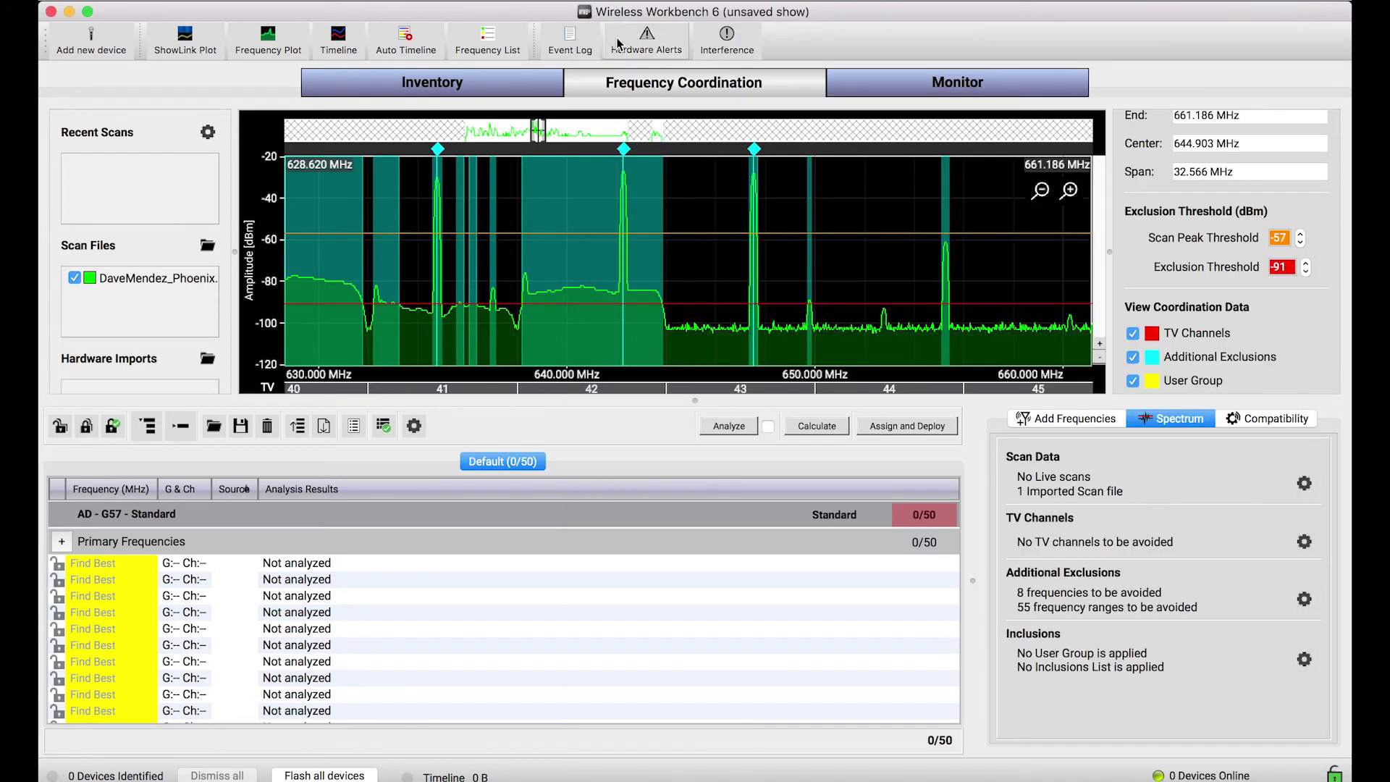
- Toggle the scan trace off and on, zoom out, and calculate all 50 AD G57 frequencies as compatible
left_click(73, 280)
left_click(71, 276)
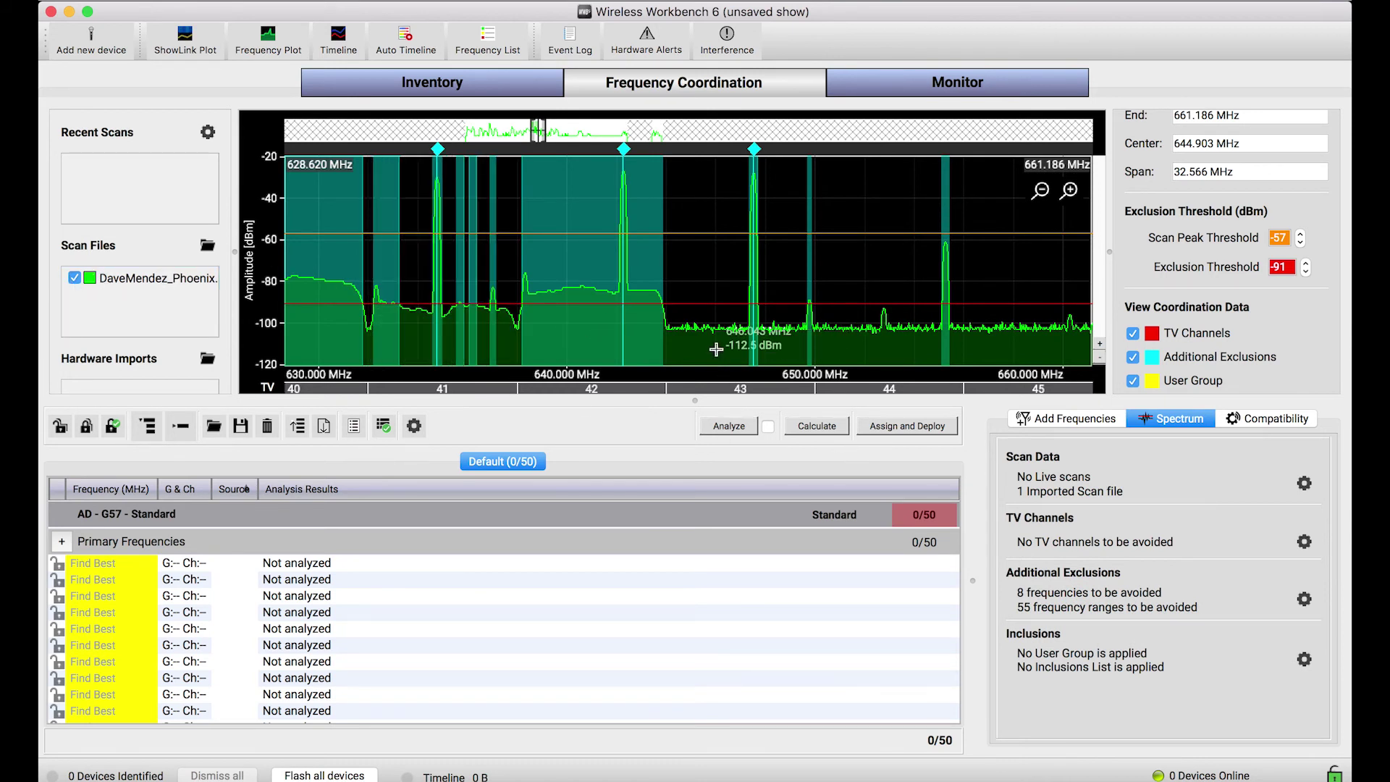
scroll(714, 337, "down", 5)
scroll(536, 319, "left", 5)
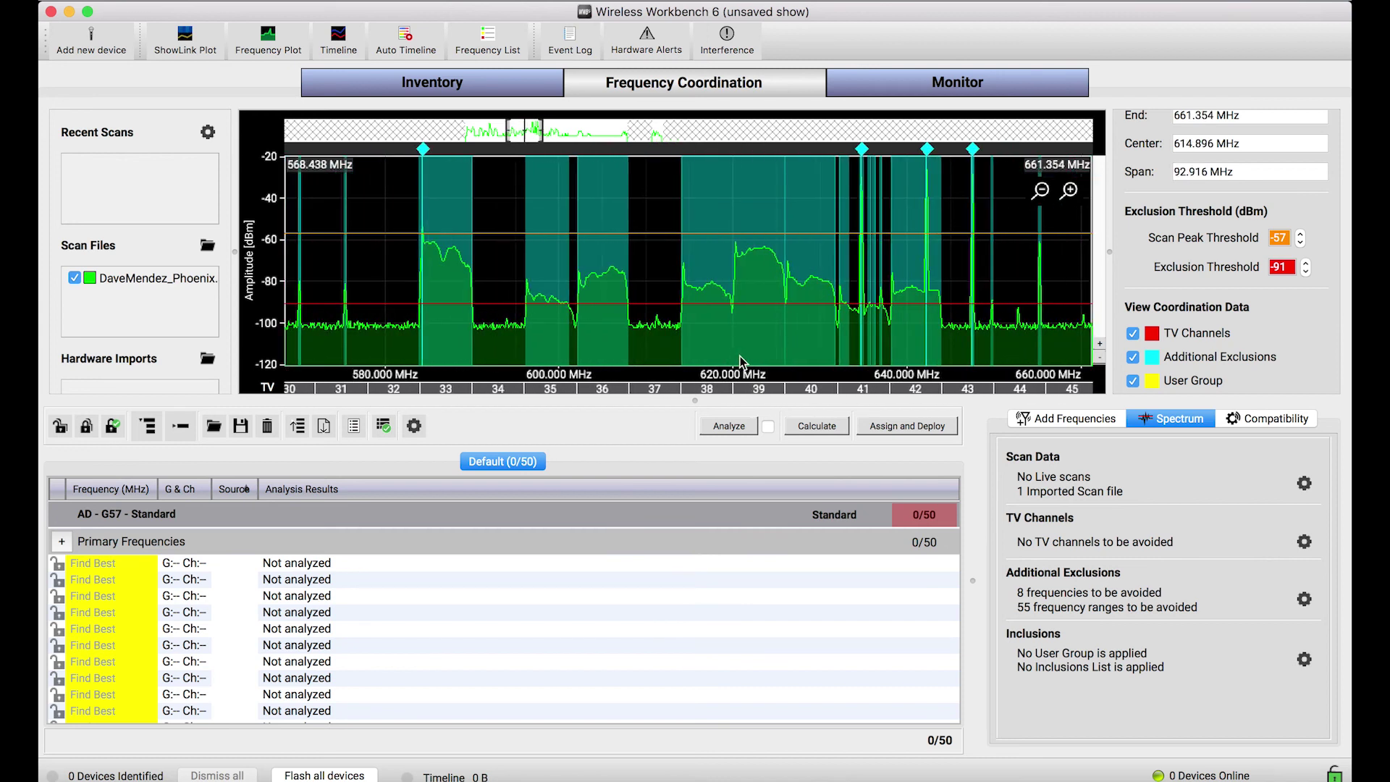
scroll(522, 319, "left", 2)
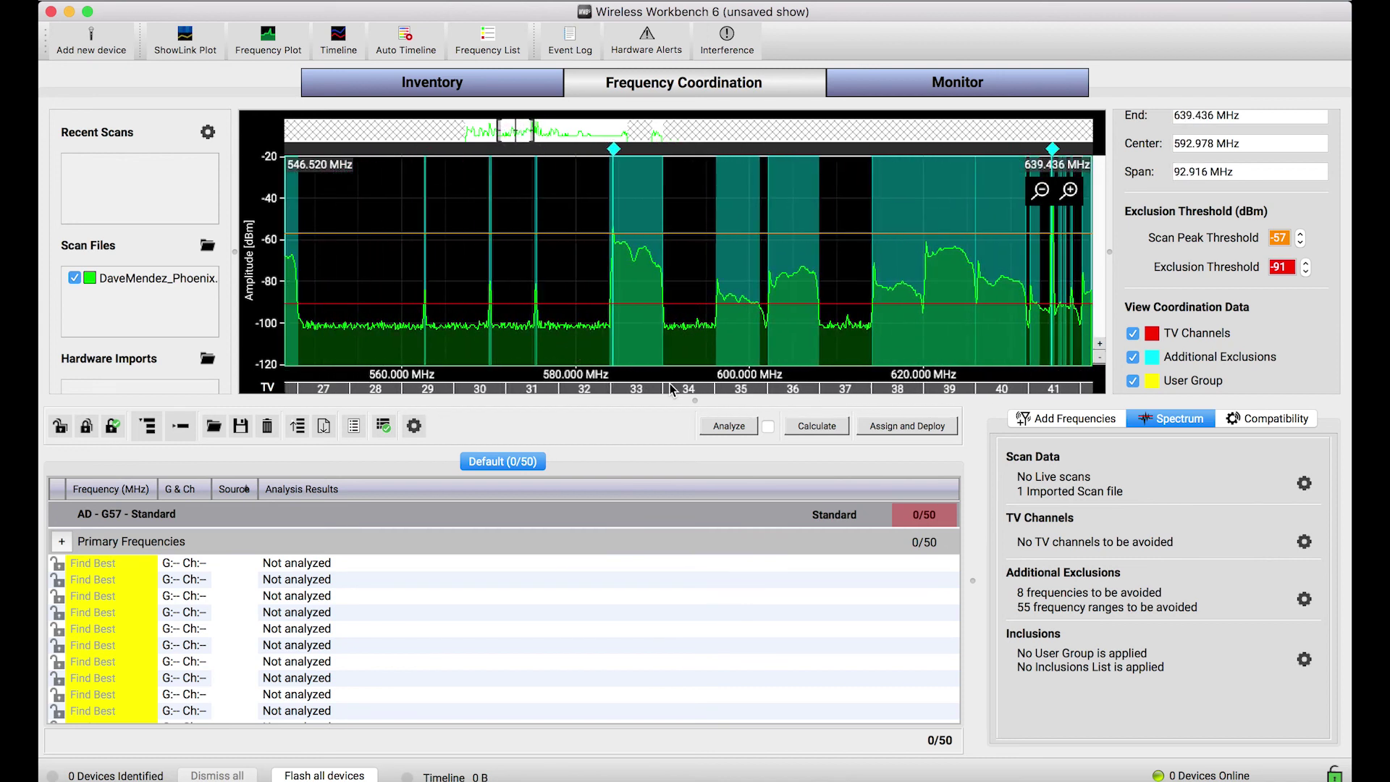
scroll(567, 342, "down", 4)
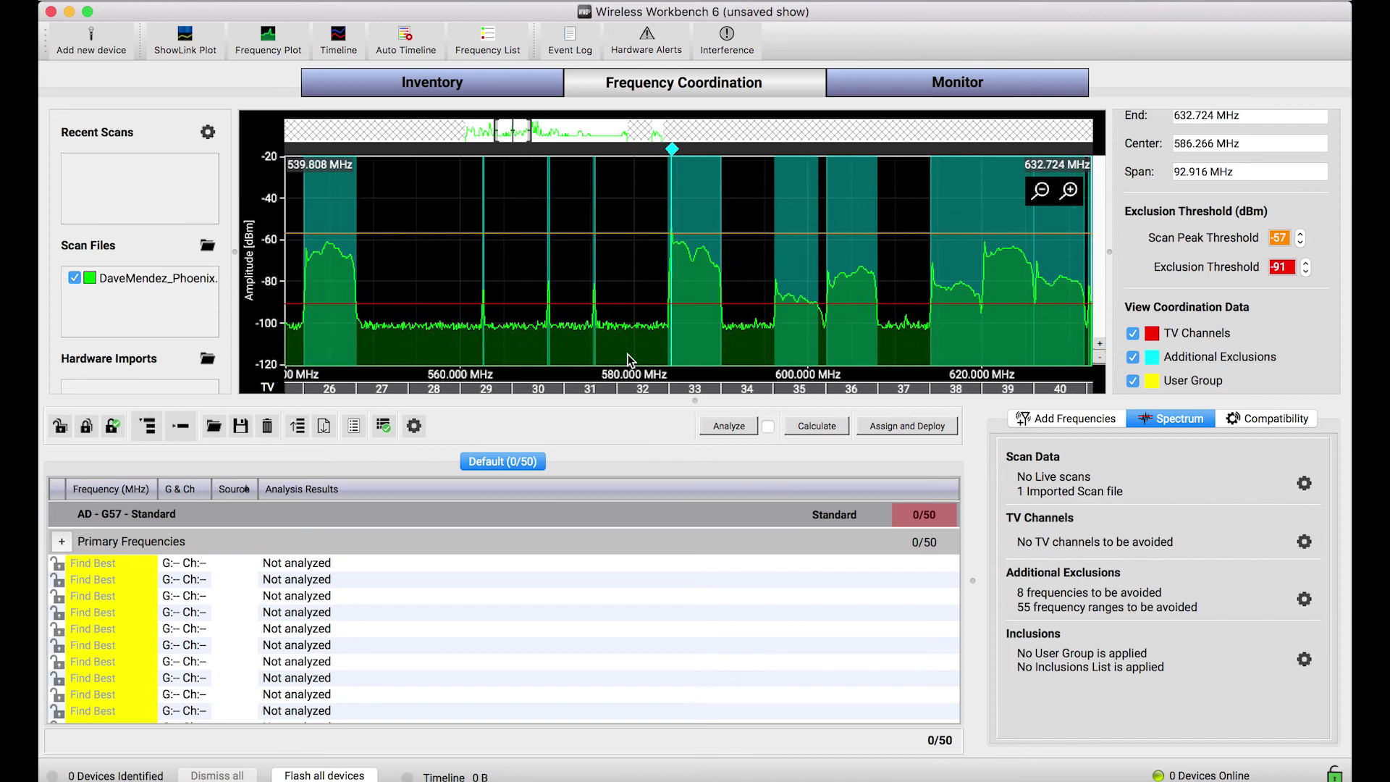
scroll(606, 337, "down", 3)
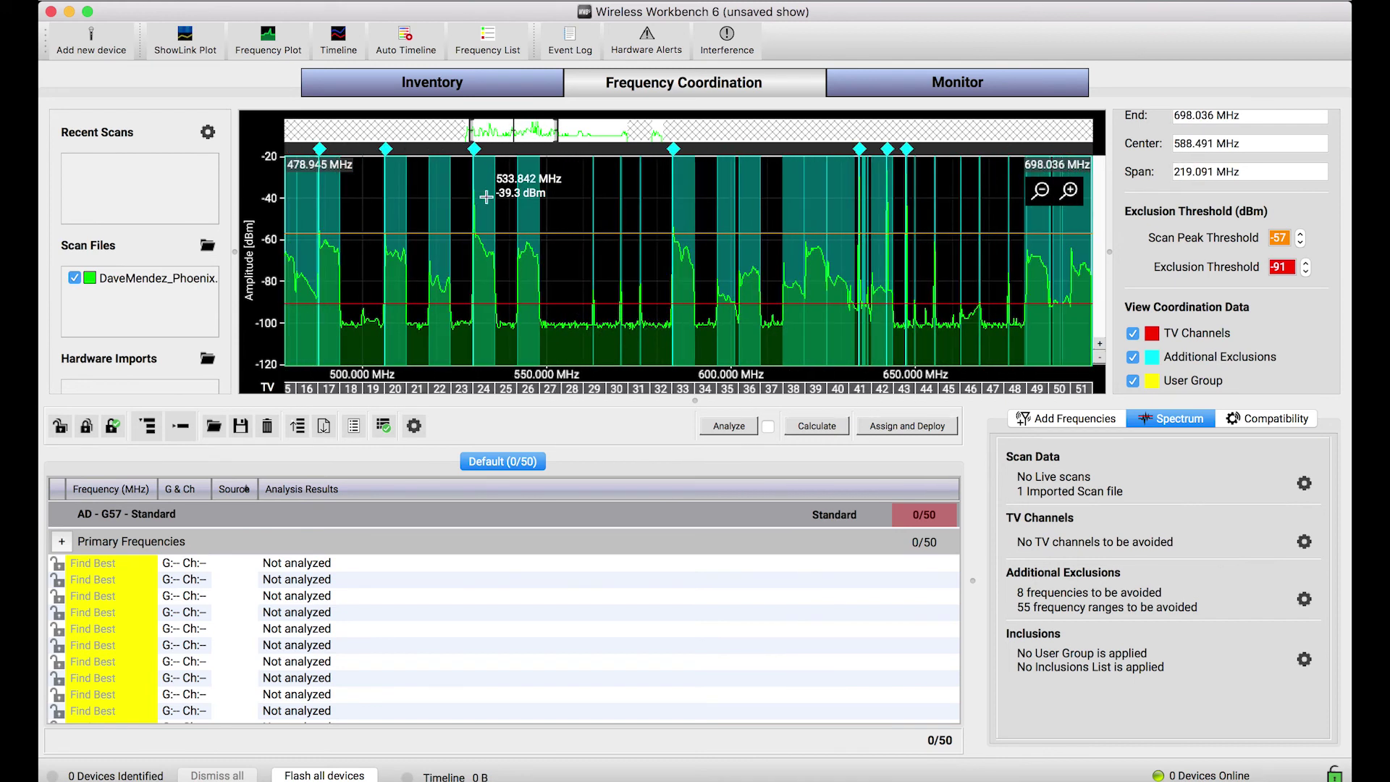
scroll(434, 224, "down", 2)
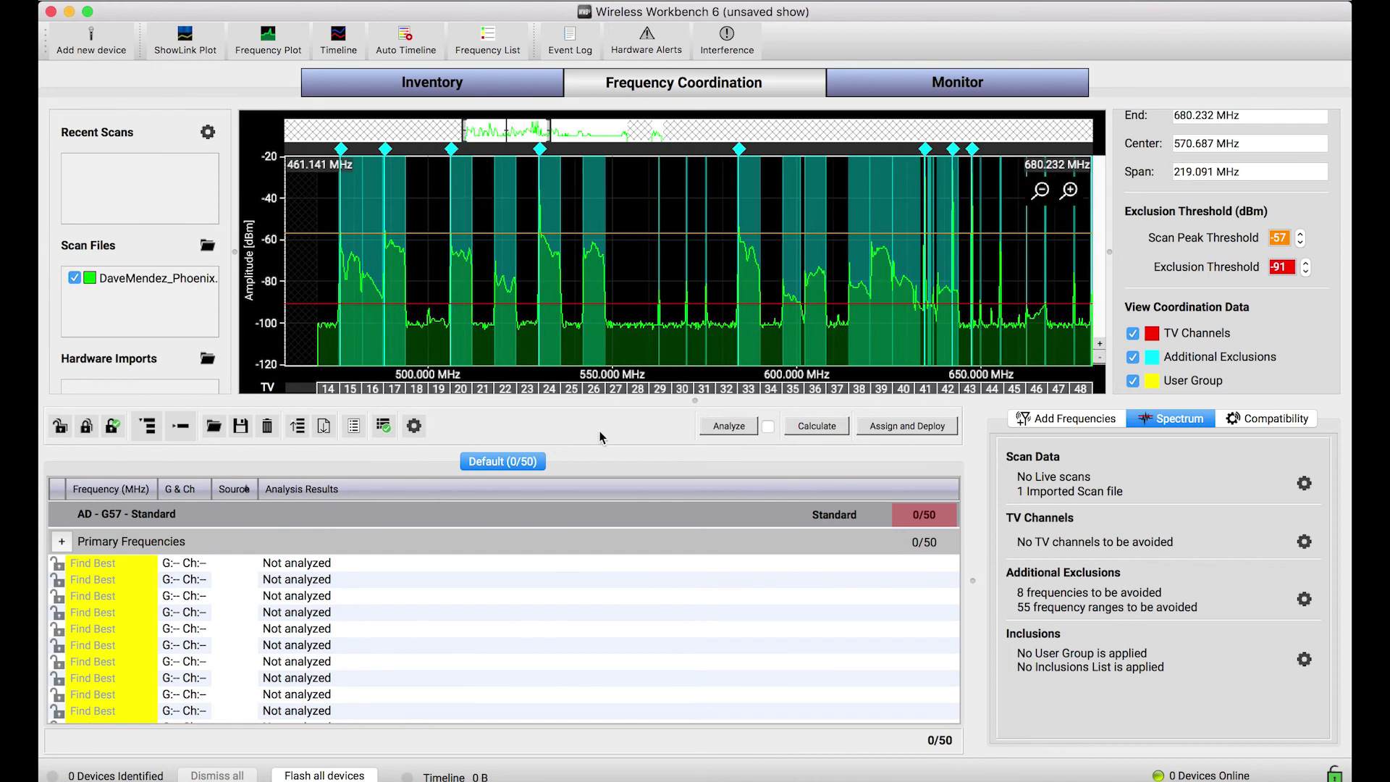
left_click(818, 427)
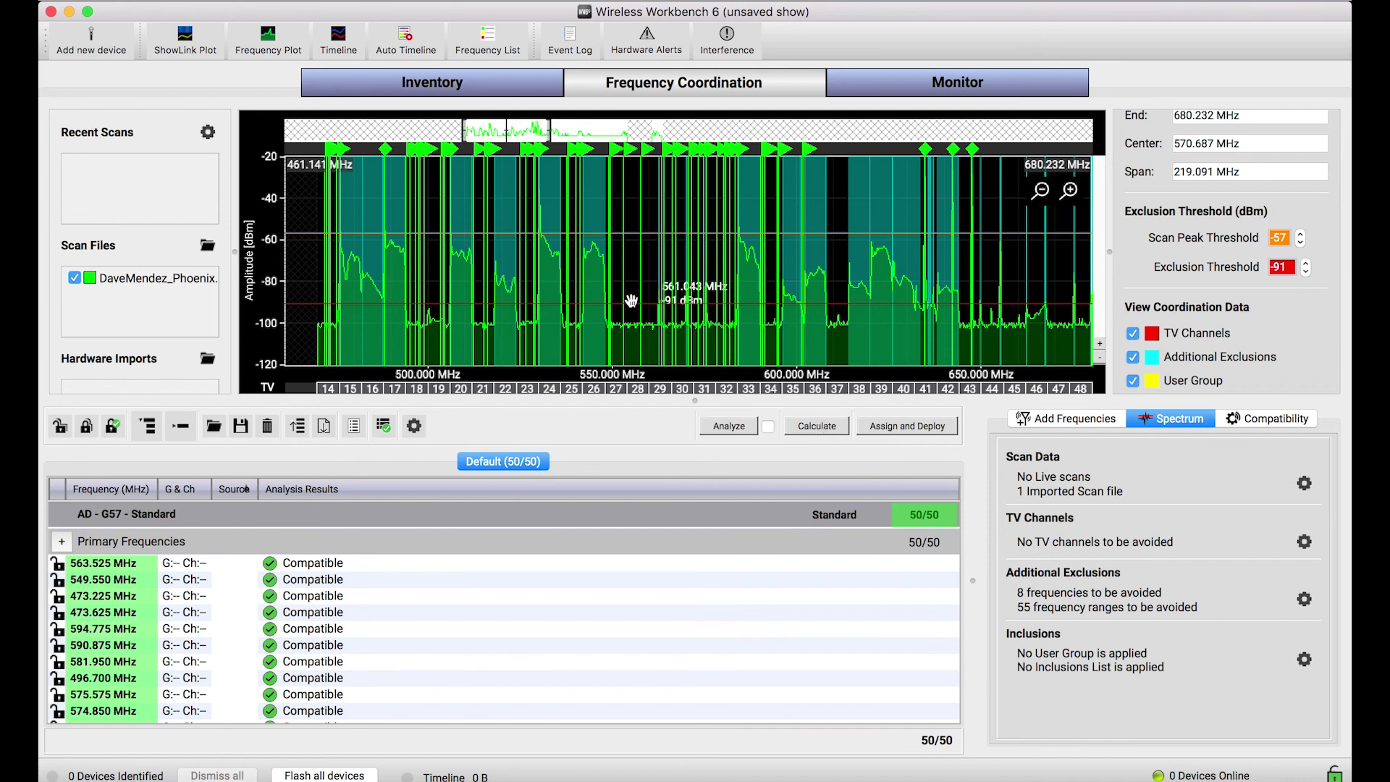
scroll(541, 324, "up", 4)
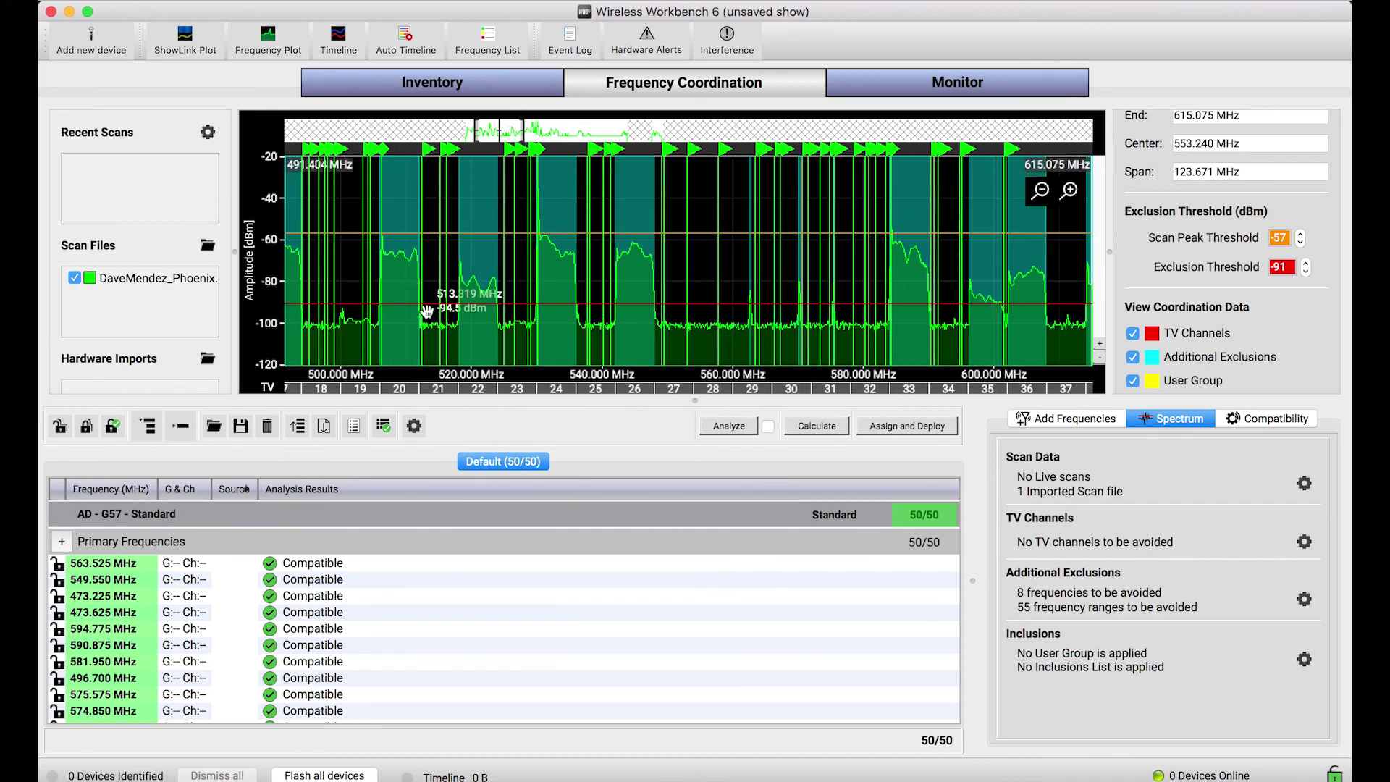